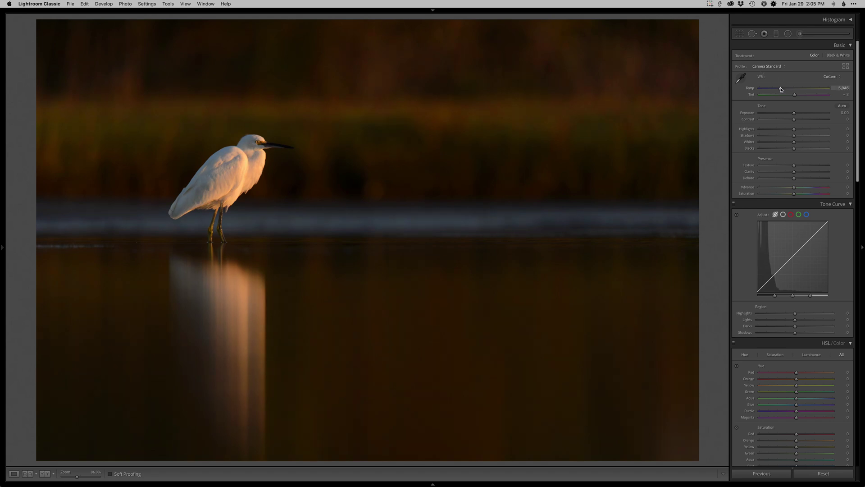
Raise the photo's exposure slightly to about +0.20 and open it in Photoshop for editing
drag(794, 113, 795, 113)
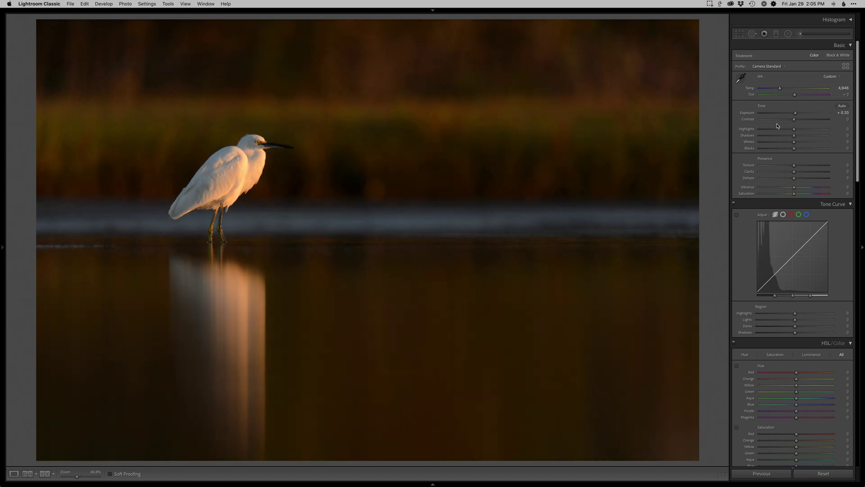
key(shift+equal)
key(equal)
key(shift+minus)
key(super+e)
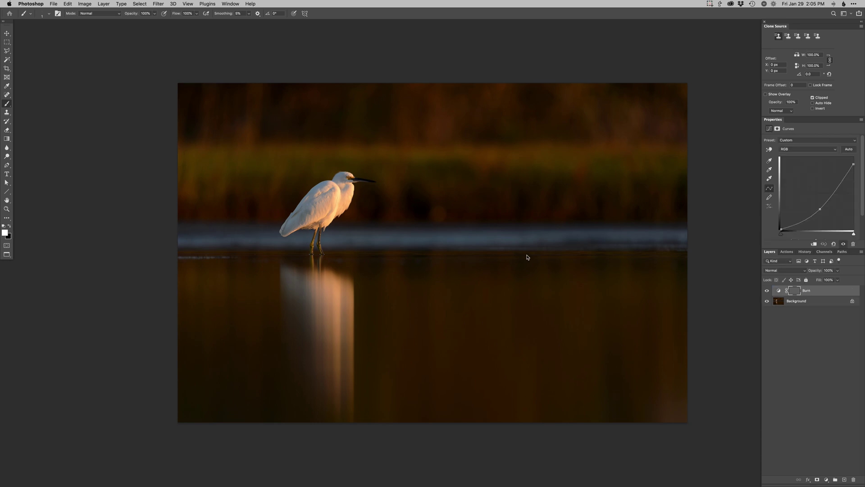
Paint white on the Burn layer's mask along the bluish shoreline band on both sides of the egret
right_click(521, 256)
drag(519, 256, 530, 259)
drag(581, 255, 583, 255)
drag(679, 237, 696, 237)
mouse_move(583, 236)
mouse_down()
mouse_move(492, 240)
mouse_move(658, 234)
mouse_move(512, 244)
mouse_move(442, 235)
mouse_move(516, 236)
mouse_move(285, 241)
mouse_move(481, 235)
mouse_up()
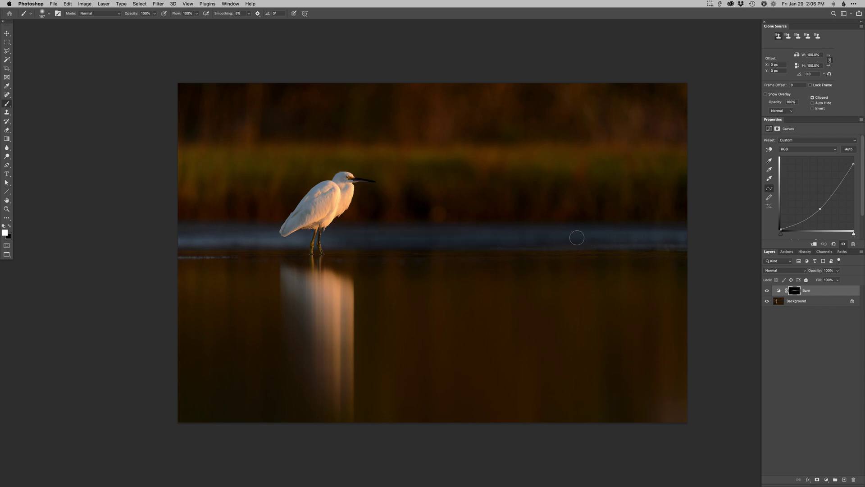
drag(509, 249, 697, 253)
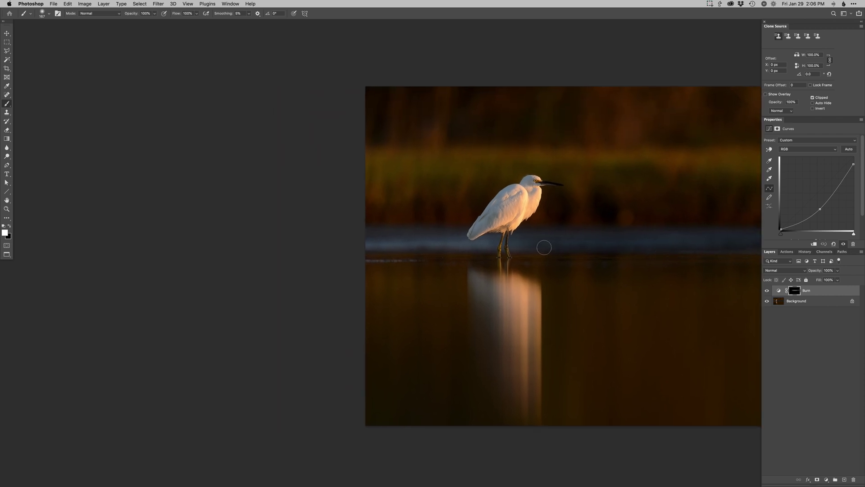
mouse_move(540, 242)
mouse_down()
mouse_move(319, 242)
mouse_move(468, 231)
mouse_move(379, 237)
mouse_move(354, 249)
mouse_move(512, 244)
mouse_move(311, 245)
mouse_move(499, 245)
mouse_move(479, 247)
mouse_move(537, 238)
mouse_move(452, 258)
mouse_up()
key(x)
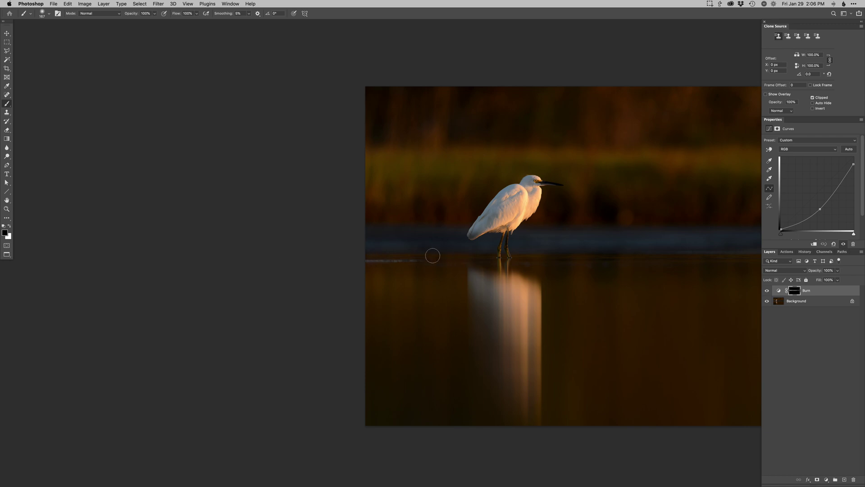
Remove the burn from the egret's tail feathers by painting black on the Burn layer's mask
key(x)
super+click(473, 240)
super+click(474, 240)
right_click(483, 215)
click(527, 275)
key(Escape)
key(x)
drag(471, 210, 462, 213)
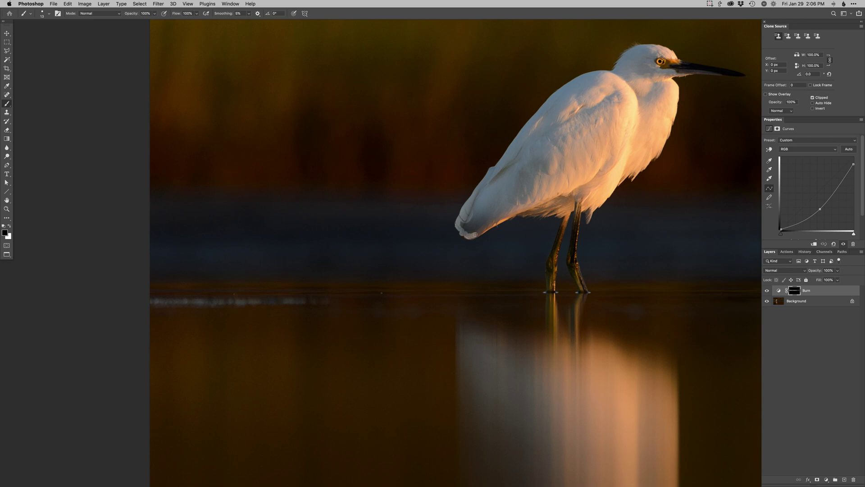
drag(486, 228, 513, 214)
mouse_move(510, 212)
ctrl+alt+mouse_down()
mouse_move(464, 225)
mouse_move(494, 203)
ctrl+alt+mouse_up()
mouse_move(485, 211)
mouse_down()
mouse_move(472, 221)
mouse_move(513, 198)
mouse_up()
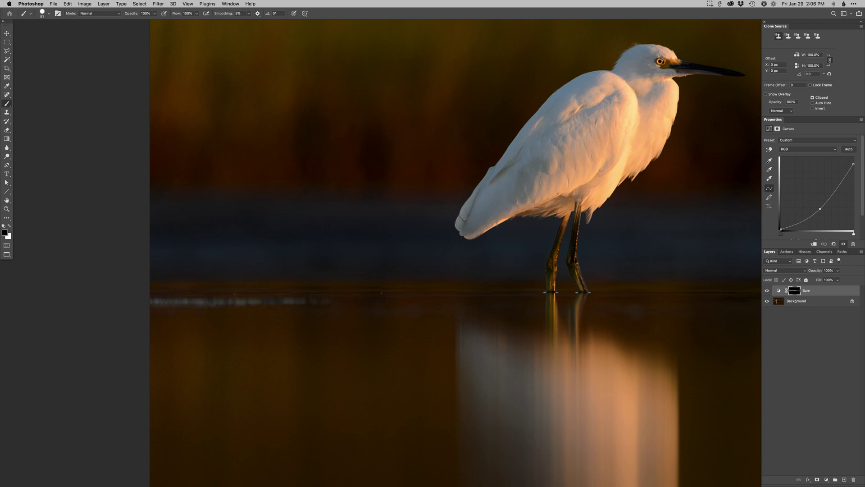
Remove the burn from both of the egret's legs by painting black with a 13 px brush on the mask
right_click(554, 198)
click(587, 254)
ctrl+alt+drag(535, 212, 528, 213)
right_click(578, 207)
click(623, 265)
ctrl+alt+drag(563, 222, 560, 222)
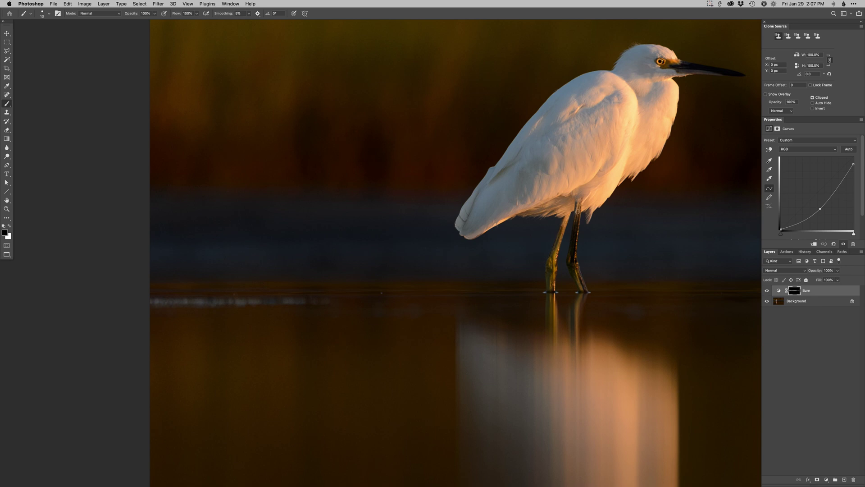
mouse_move(576, 227)
mouse_down()
mouse_move(569, 258)
mouse_move(579, 286)
mouse_move(580, 200)
mouse_up()
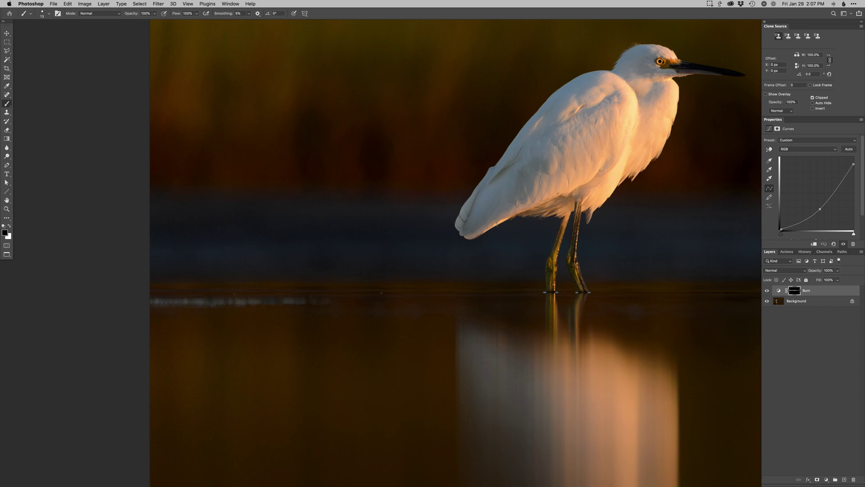
Touch up the Burn layer's mask in white at the far right end of the shoreline using a soft brush
key(super+0)
alt+click(502, 281)
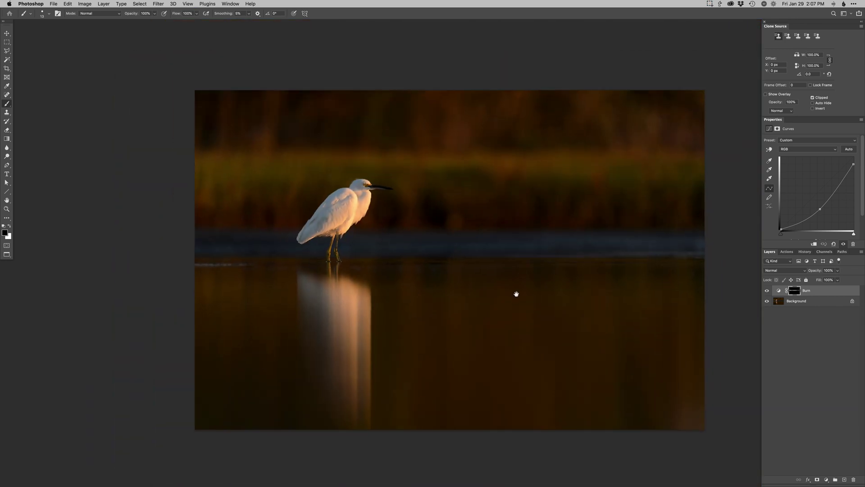
click(789, 293)
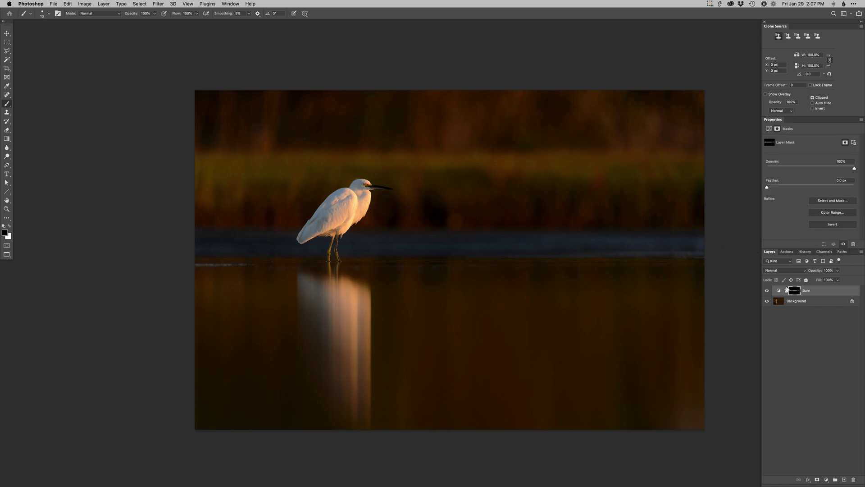
right_click(603, 271)
text(17)
key(Return)
scroll(572, 261, up, 1)
key(x)
key(bracketright)
key(bracketright)
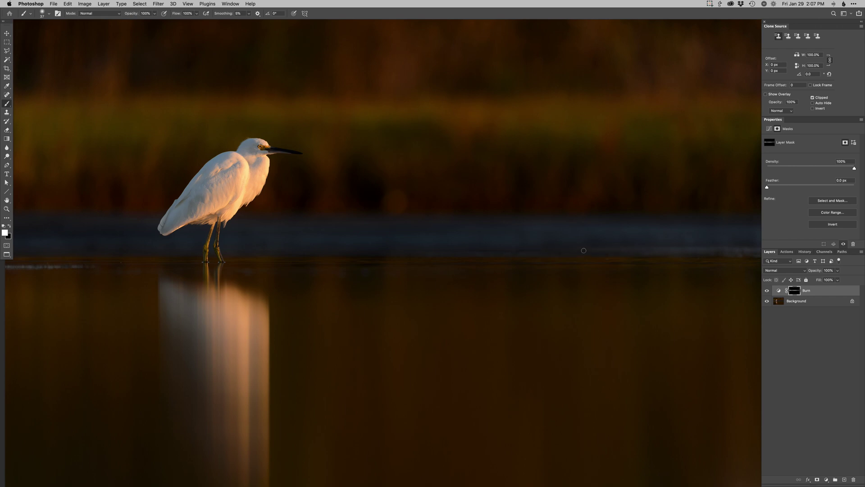
key(x)
key(x)
scroll(572, 258, right, 5)
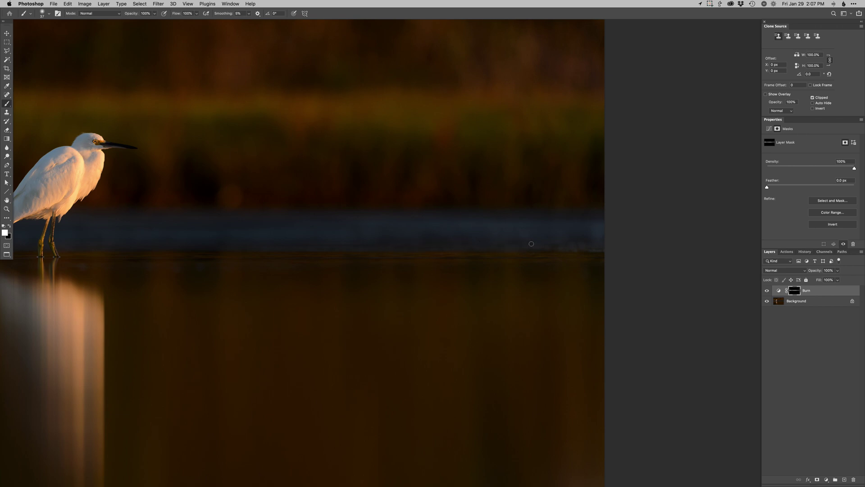
alt+click(534, 253)
drag(548, 244, 556, 243)
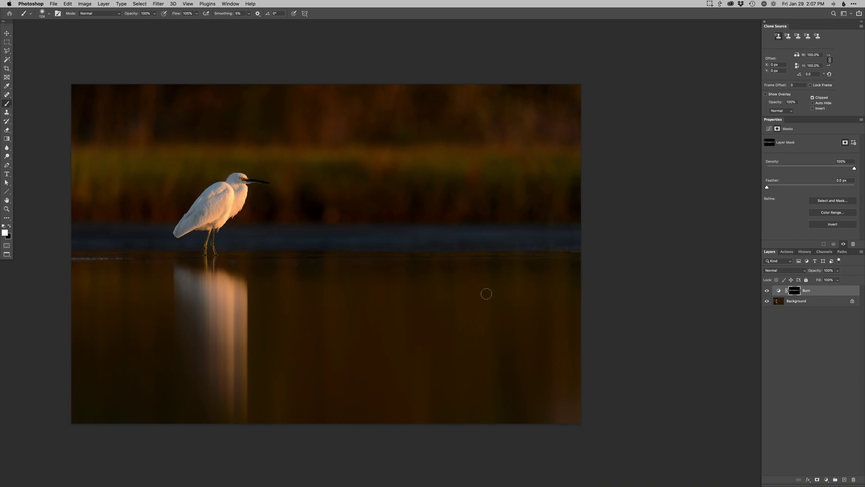
Add a Curves adjustment layer clipped to the Burn layer, lowering its blue channel and raising its red channel slightly
key(super+m)
key(Return)
key(alt+5)
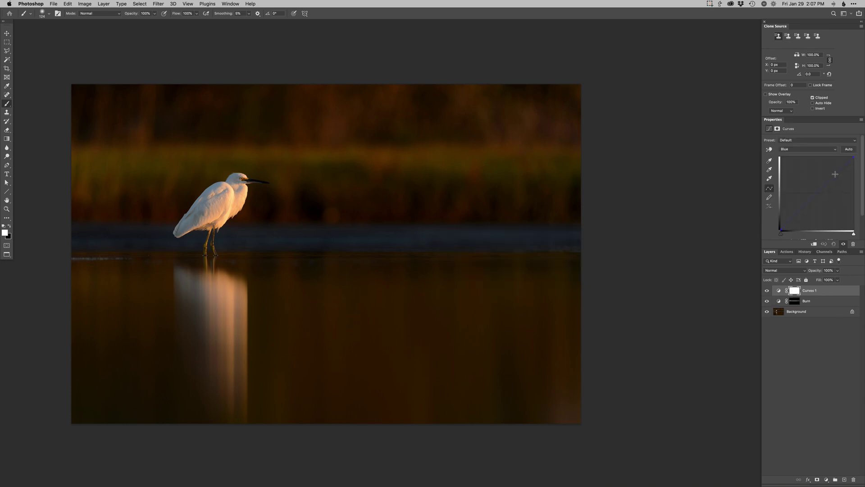
key(alt+3)
click(837, 172)
key(super+alt+g)
key(alt+3)
key(alt+5)
Paint the new color correction in over the blue shoreline band to the right of the egret
key(])
mouse_move(223, 238)
mouse_down()
mouse_move(472, 243)
mouse_move(442, 234)
mouse_move(441, 224)
mouse_up()
drag(382, 233, 579, 249)
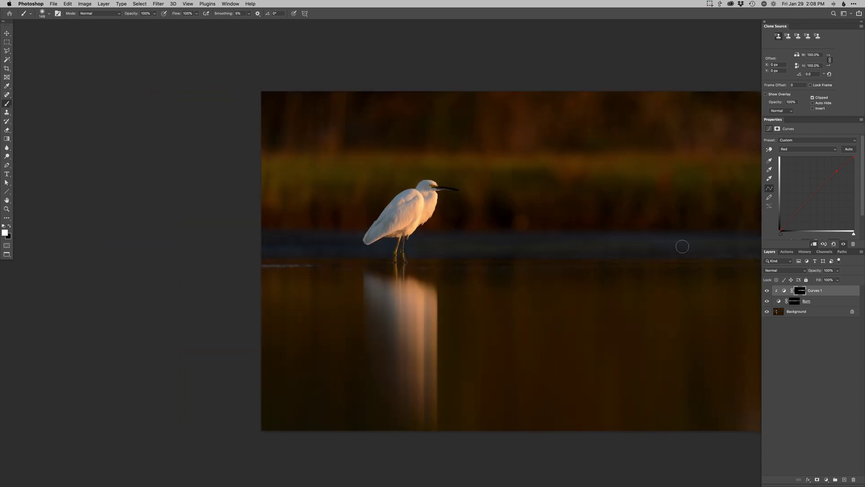
drag(634, 257, 572, 255)
Release the Curves 1 clipping and paint its correction across the whole shoreline band, including left of the egret
key(super+alt+g)
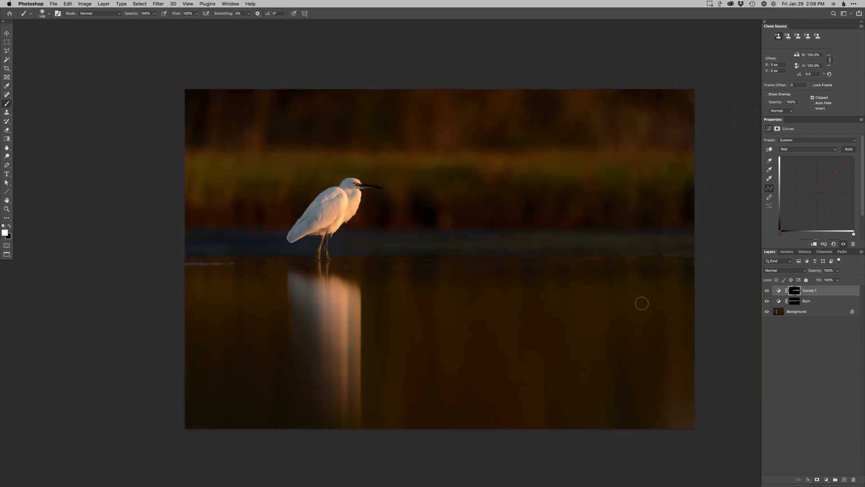
mouse_move(347, 246)
mouse_down()
mouse_move(482, 247)
mouse_move(363, 253)
mouse_move(568, 248)
mouse_move(458, 239)
mouse_move(651, 243)
mouse_move(547, 238)
mouse_move(549, 247)
mouse_move(717, 236)
mouse_move(606, 240)
mouse_move(736, 243)
mouse_move(606, 249)
mouse_move(727, 253)
mouse_up()
mouse_move(325, 243)
mouse_down()
mouse_move(537, 255)
mouse_move(547, 268)
mouse_up()
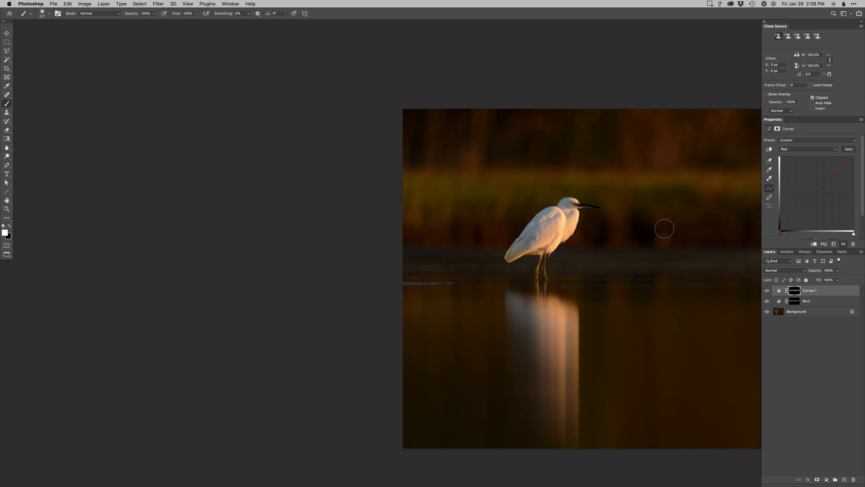
drag(538, 316, 402, 297)
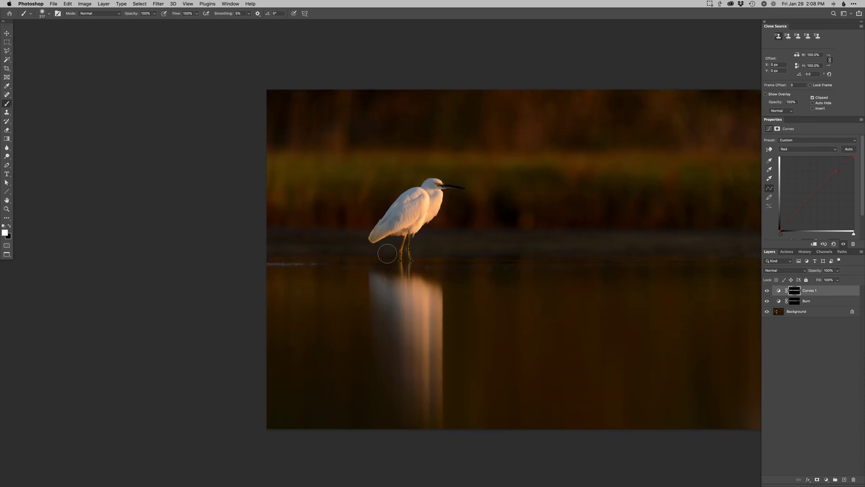
drag(611, 250, 506, 253)
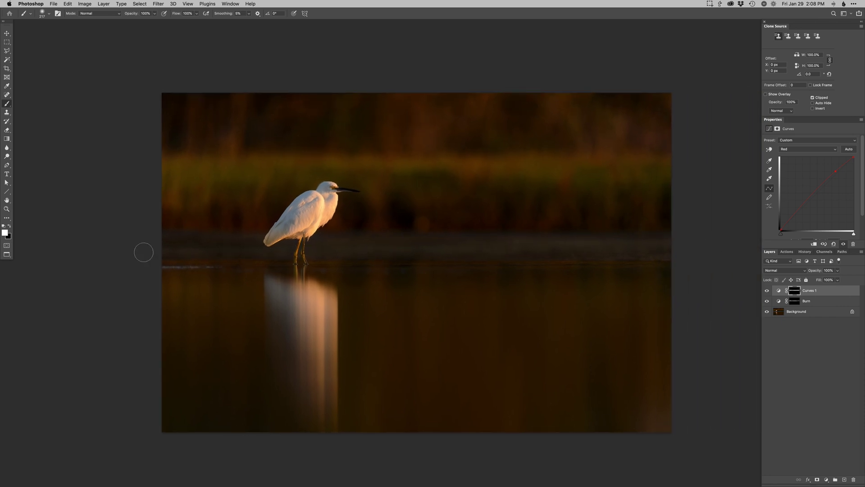
Set up a small 12 px brush, load the Burn layer's mask as a selection, and hide the selection edges
alt+click(509, 256)
drag(568, 286, 565, 287)
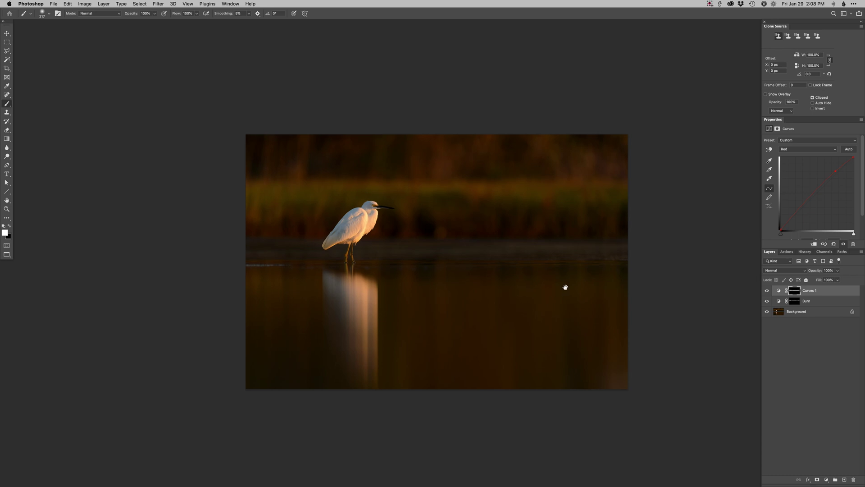
click(329, 247)
right_click(348, 254)
double_click(373, 278)
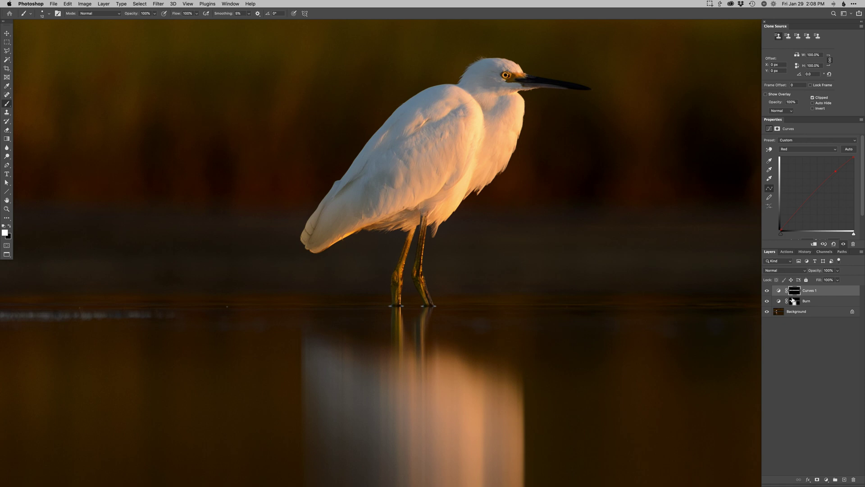
super+click(726, 288)
super+click(789, 303)
key(super+h)
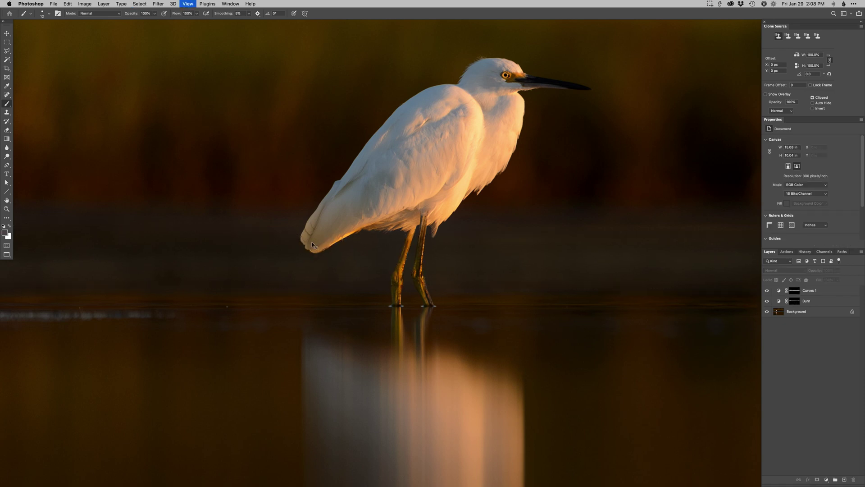
Paint black on the Curves 1 mask over the egret's tail, belly edge and legs to remove the color shift
click(792, 292)
key(x)
key(bracketright)
key(bracketright)
key(x)
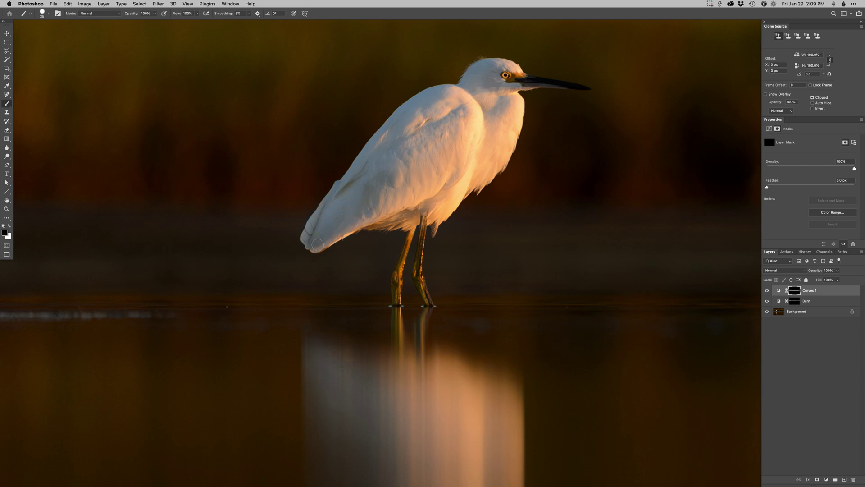
drag(369, 210, 311, 247)
drag(368, 226, 373, 226)
drag(433, 224, 414, 238)
alt+click(436, 222)
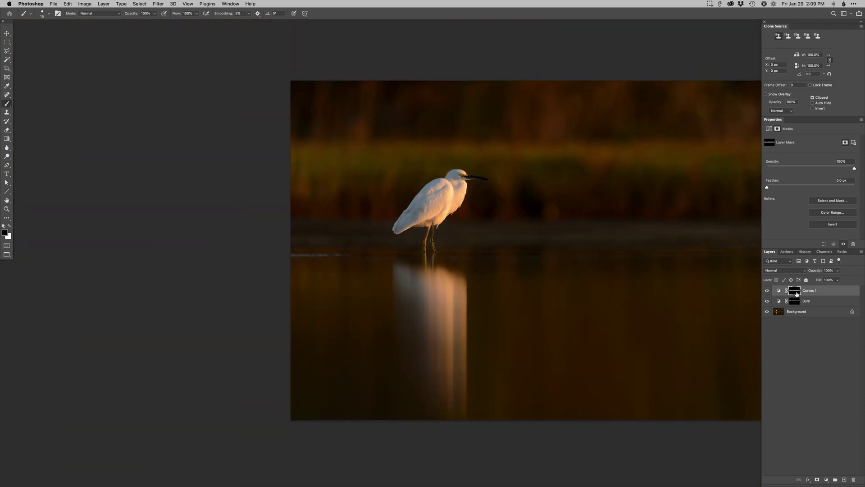
Compare the whole image with and without the adjustment layers by toggling their visibility
drag(559, 293, 457, 291)
alt+click(502, 298)
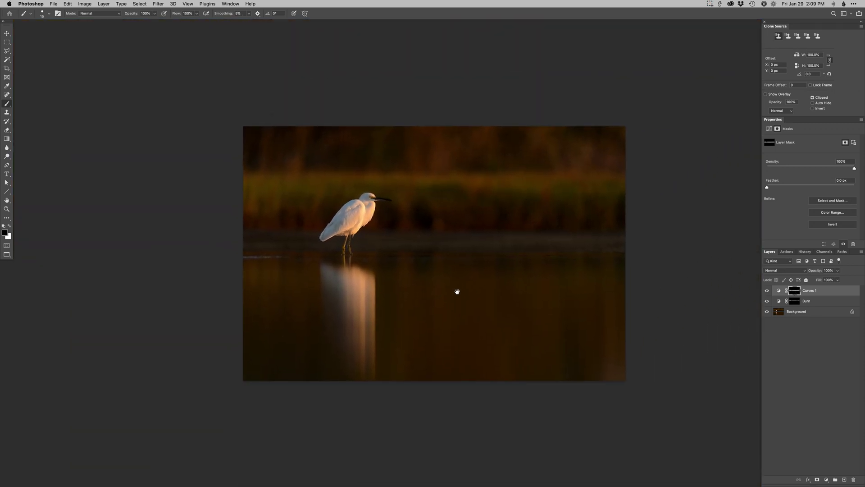
super+click(458, 295)
alt+click(768, 311)
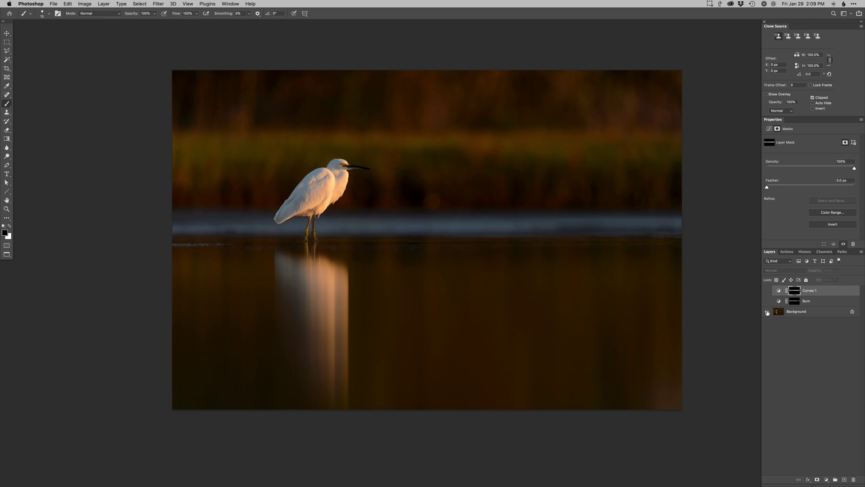
alt+click(768, 311)
alt+click(767, 311)
alt+click(768, 312)
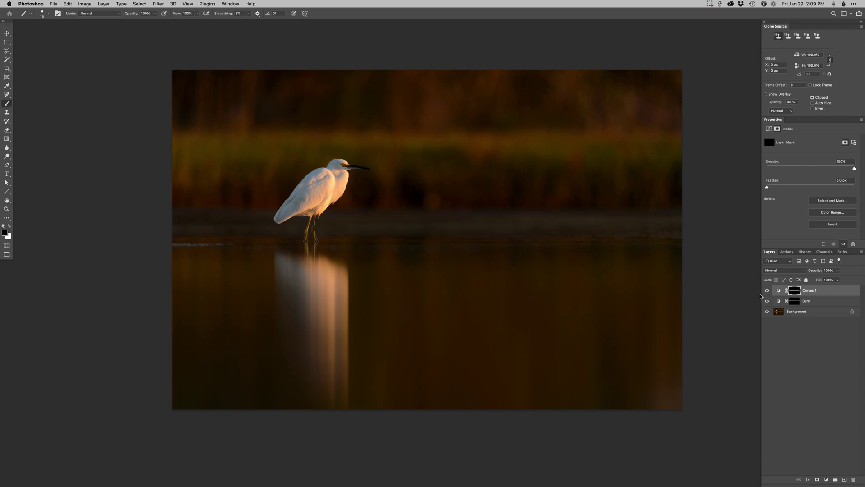
Set the Burn layer's opacity to 80% and readjust the blue channel of the Curves 1 layer
click(779, 301)
key(v)
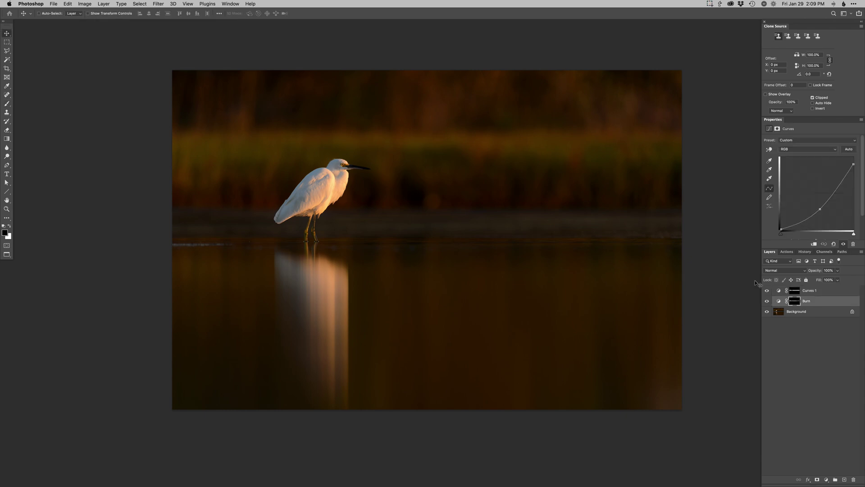
key(8)
click(779, 291)
key(alt+5)
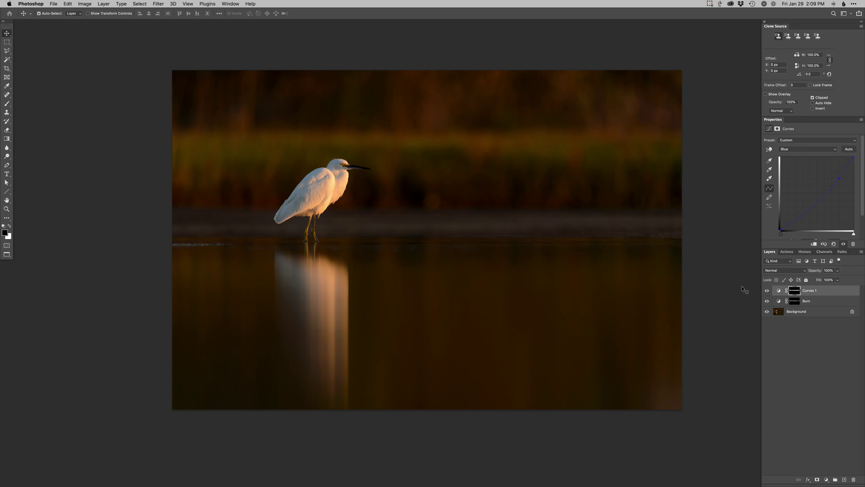
Add a Hue/Saturation adjustment layer, reduce the Blues saturation to -74, and invert its mask to black
key(super+u)
key(Return)
key(alt+6)
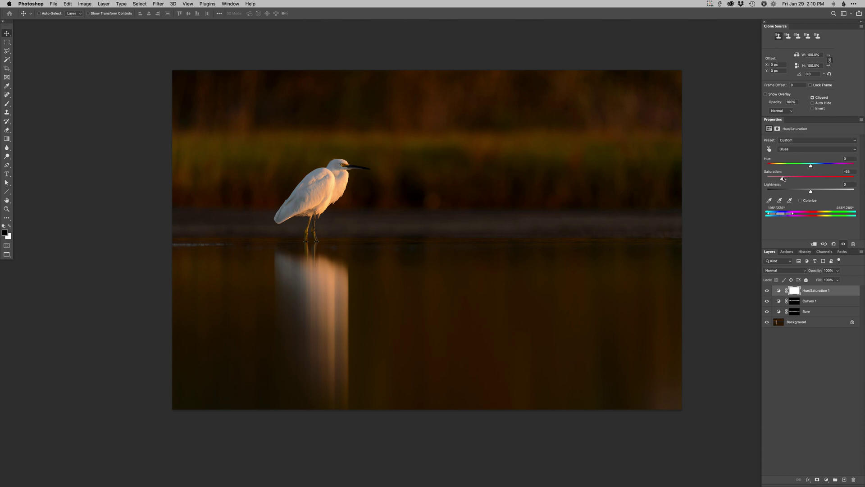
key(super+i)
Paint white over the egret's body on the Hue/Saturation mask with a soft brush to desaturate its blues
key(b)
right_click(390, 181)
double_click(402, 239)
key(x)
mouse_move(331, 152)
mouse_down()
mouse_move(255, 227)
mouse_move(264, 206)
mouse_up()
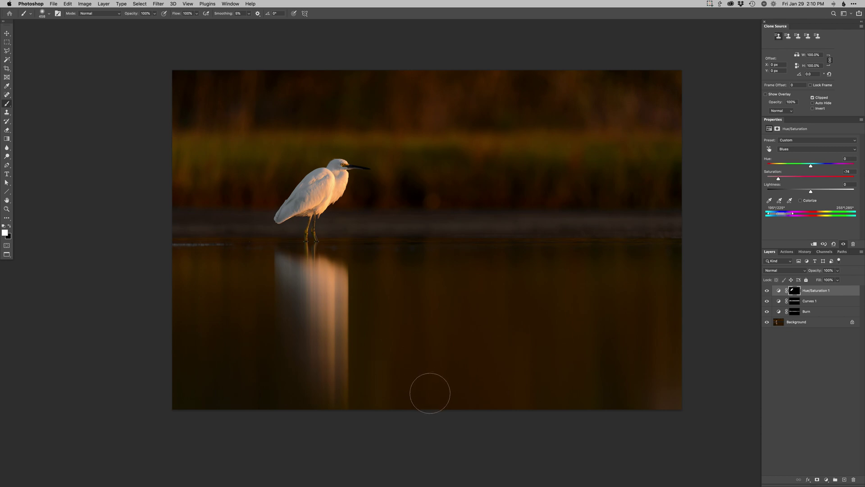
Add a second Burn layer and paint it over the grassy background and the water with a very large soft brush
key(F2)
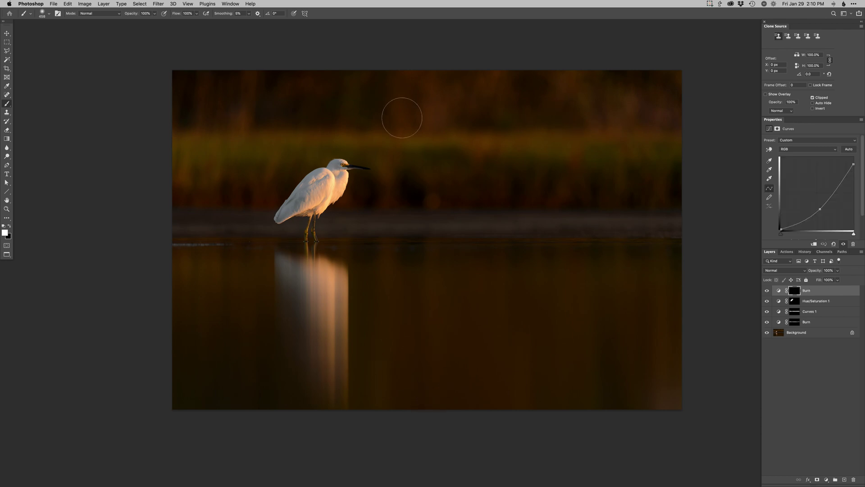
mouse_move(271, 148)
mouse_down()
mouse_move(288, 147)
mouse_move(280, 147)
mouse_up()
mouse_move(308, 144)
mouse_down()
mouse_move(112, 175)
mouse_move(352, 139)
mouse_move(456, 87)
mouse_move(361, 127)
mouse_move(670, 156)
mouse_move(697, 84)
mouse_up()
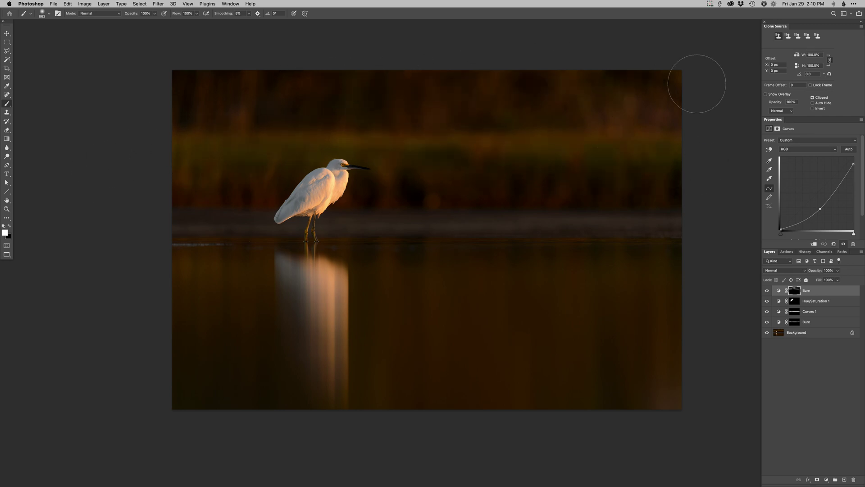
drag(612, 348, 666, 357)
mouse_move(638, 319)
mouse_down()
mouse_move(466, 373)
mouse_move(734, 415)
mouse_move(294, 386)
mouse_move(110, 312)
mouse_up()
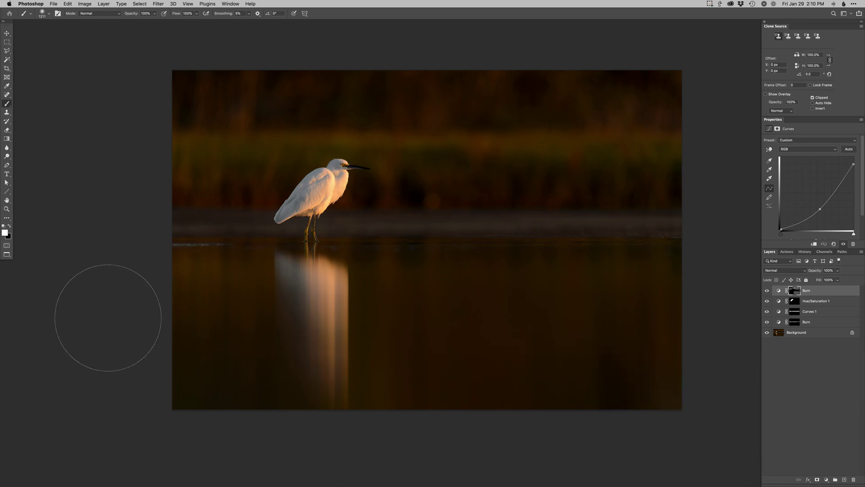
Add a Curves adjustment layer above the second Burn layer and lower its blue channel highlights to warm the egret
drag(440, 159, 397, 161)
super+click(306, 188)
drag(390, 194, 449, 229)
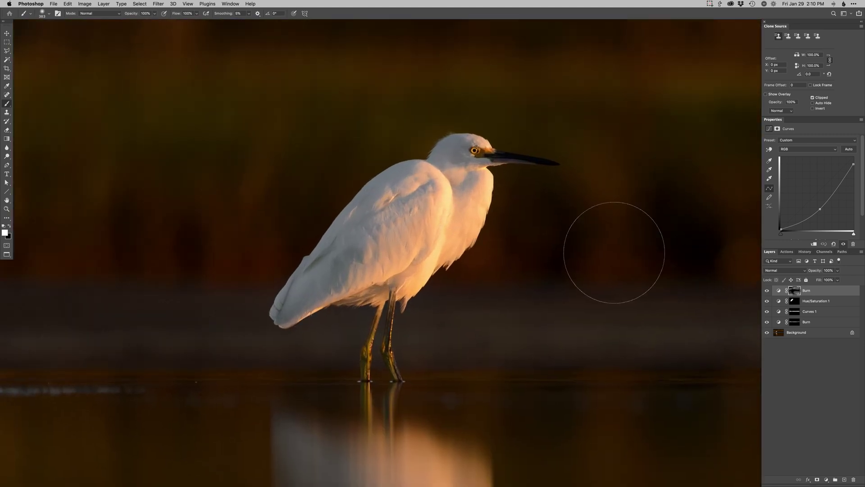
key(super+m)
key(Return)
key(alt+5)
drag(837, 175, 838, 173)
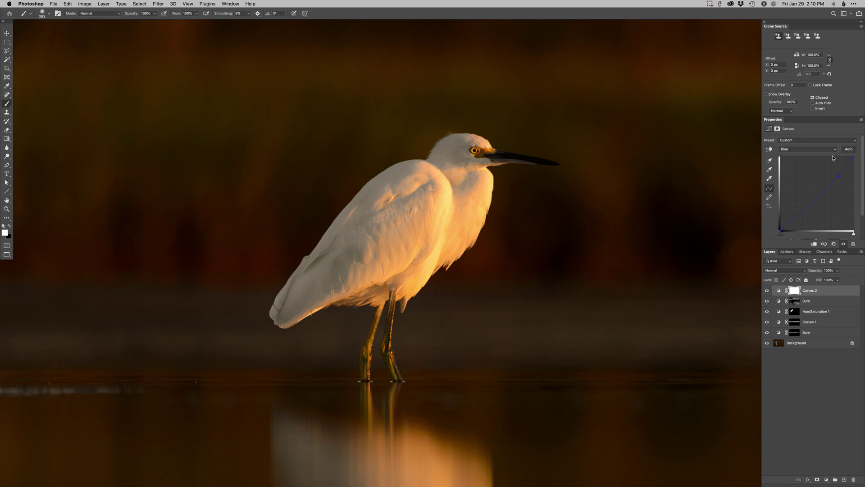
Invert the Curves 2 mask to black and paint white over the egret's body with a smaller soft brush
key(super+i)
key(bracketleft)
key(bracketleft)
key(bracketleft)
key(x)
key(x)
click(795, 291)
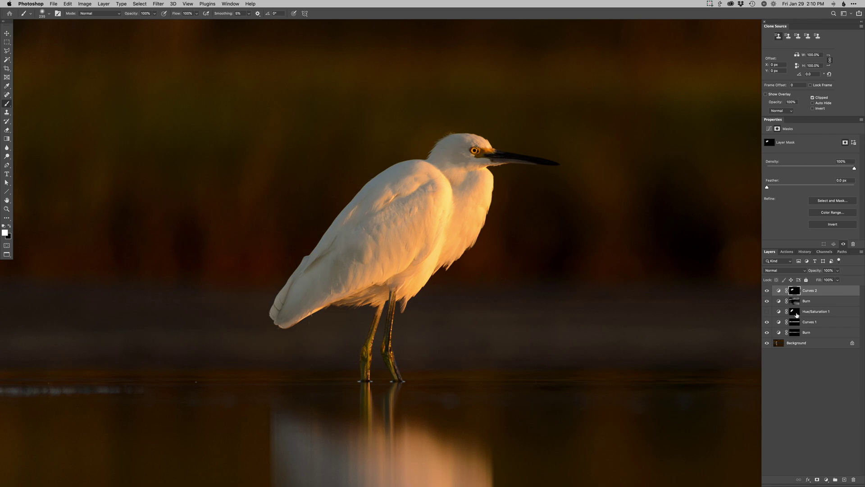
Delete the Hue/Saturation 1 layer and touch up the Curves 2 mask along the front edge of the egret's chest
click(780, 312)
key(BackSpace)
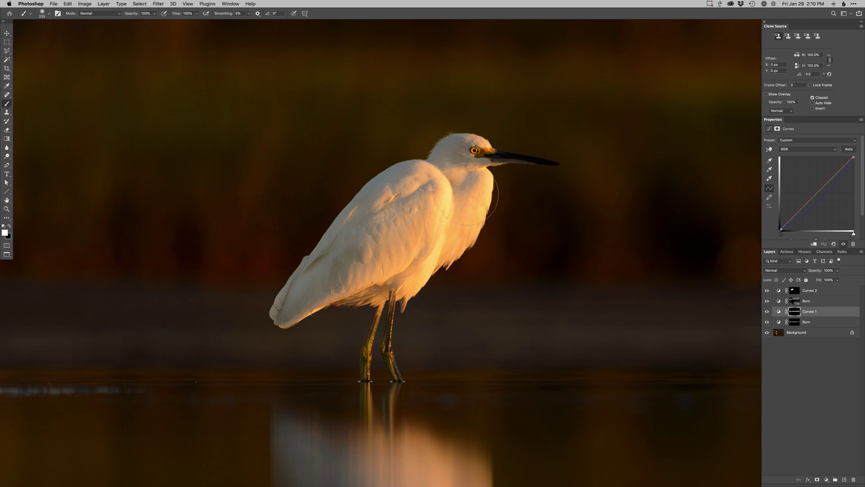
click(794, 290)
drag(508, 193, 479, 177)
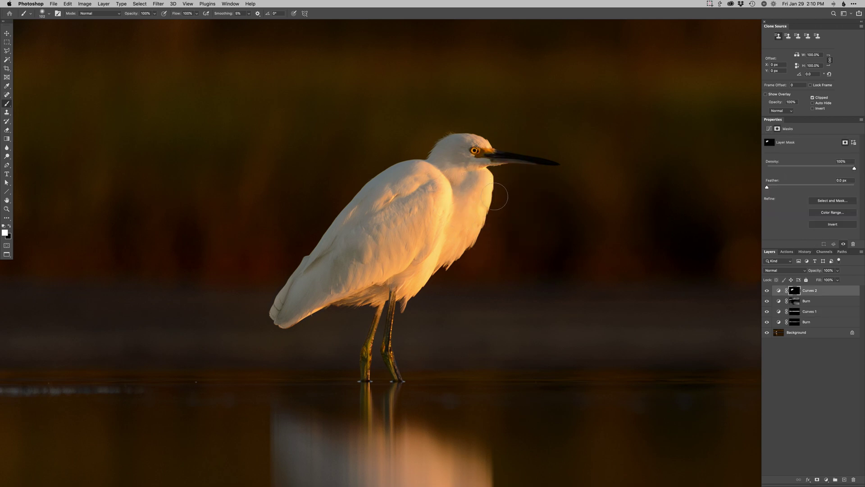
super+click(450, 205)
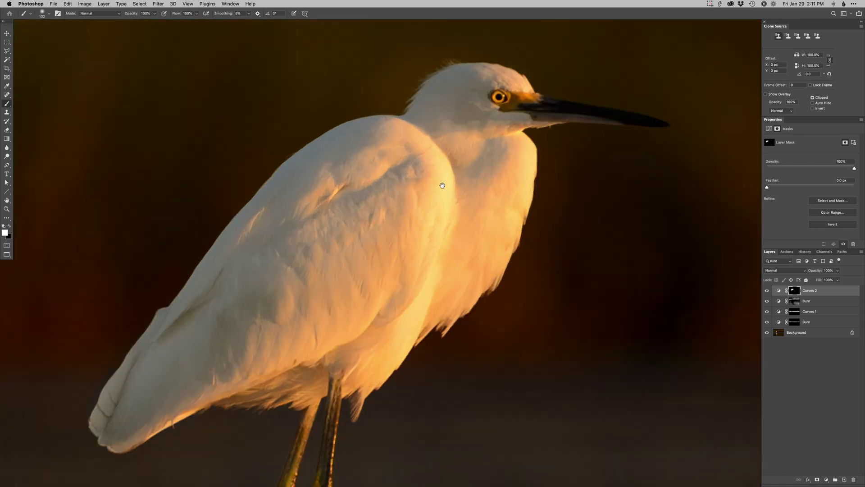
alt+super+click(442, 208)
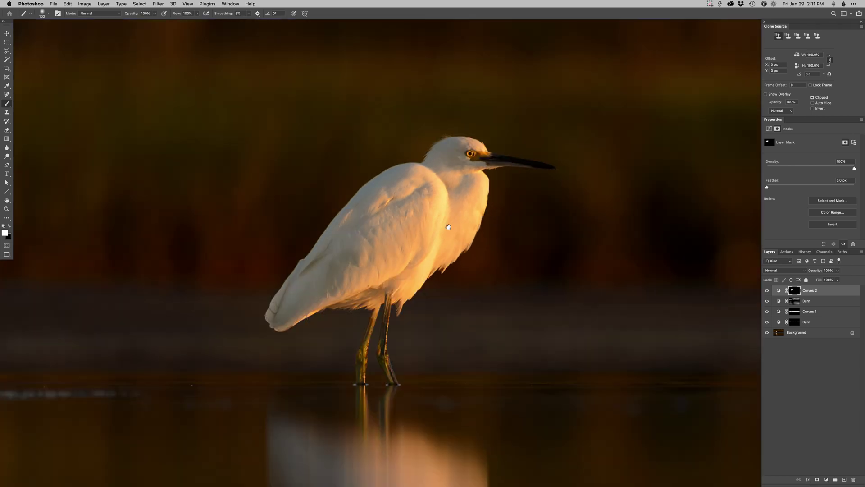
Add a third Curves adjustment layer and raise the highlights of its RGB curve while anchoring the shadows
key(super+m)
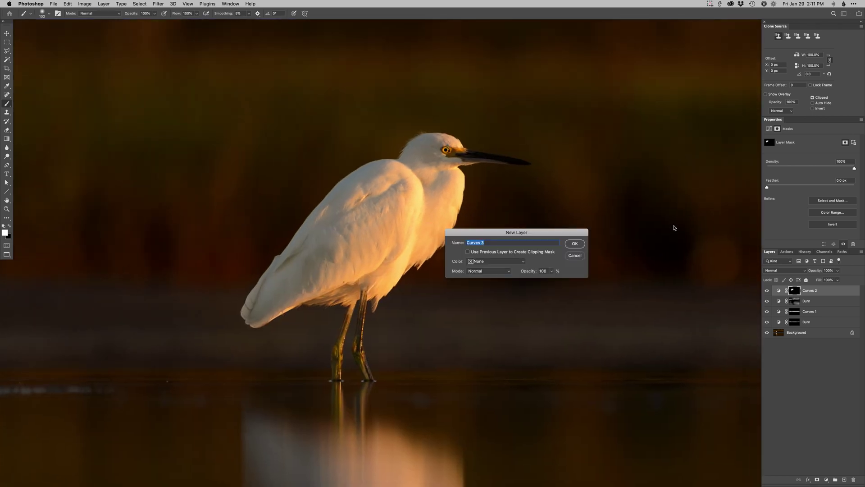
key(Return)
key(alt+5)
key(alt+2)
drag(832, 179, 831, 172)
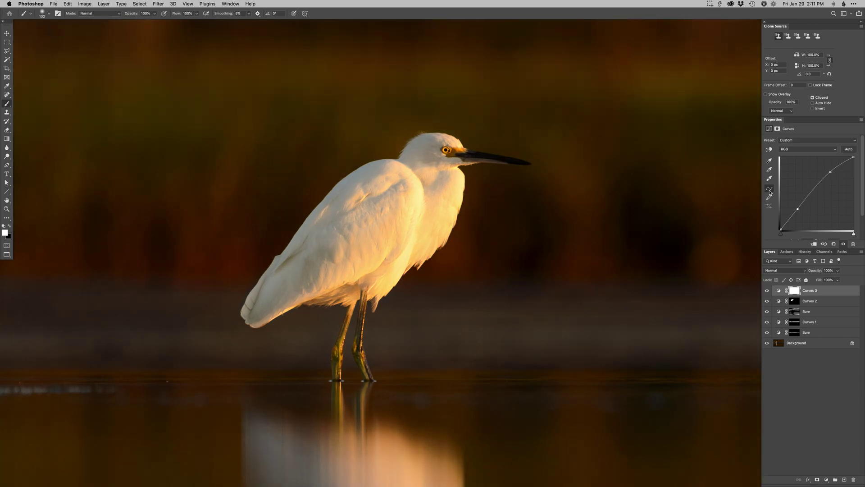
Invert the Curves 3 mask to black and paint white over the egret's head and chest with a small soft brush
key(super+i)
right_click(433, 179)
drag(430, 191, 428, 191)
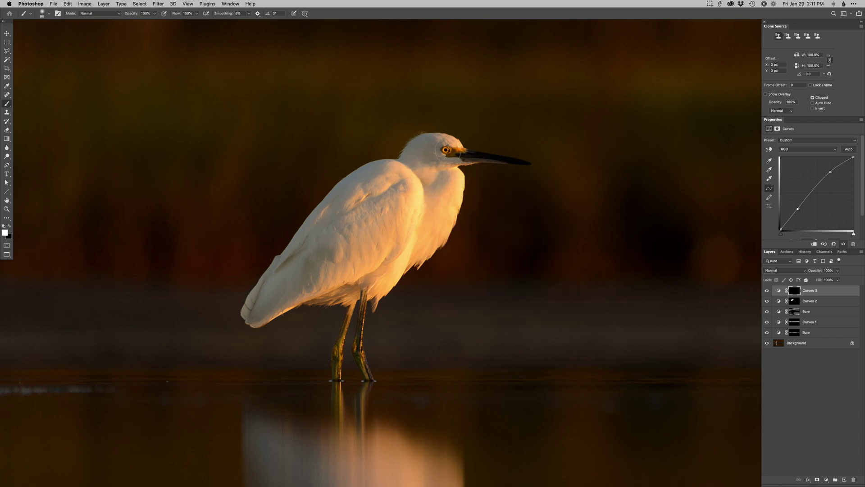
key(bracketleft)
key(bracketleft)
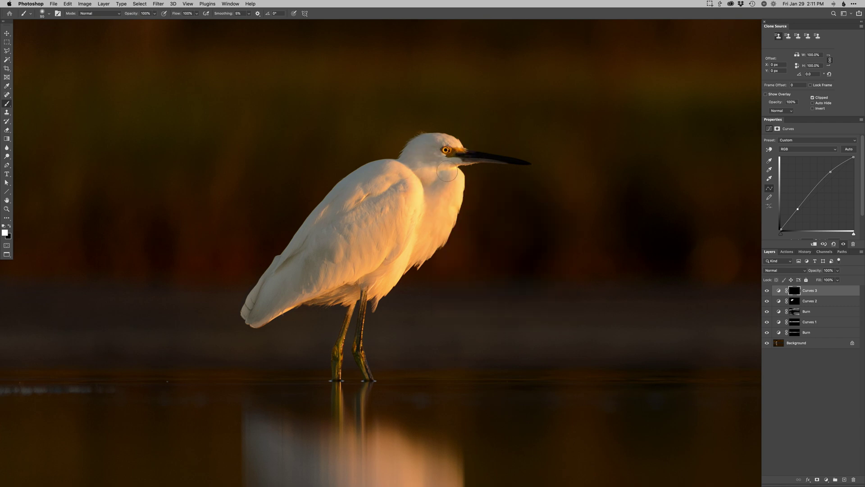
drag(455, 151, 452, 152)
key(x)
key(x)
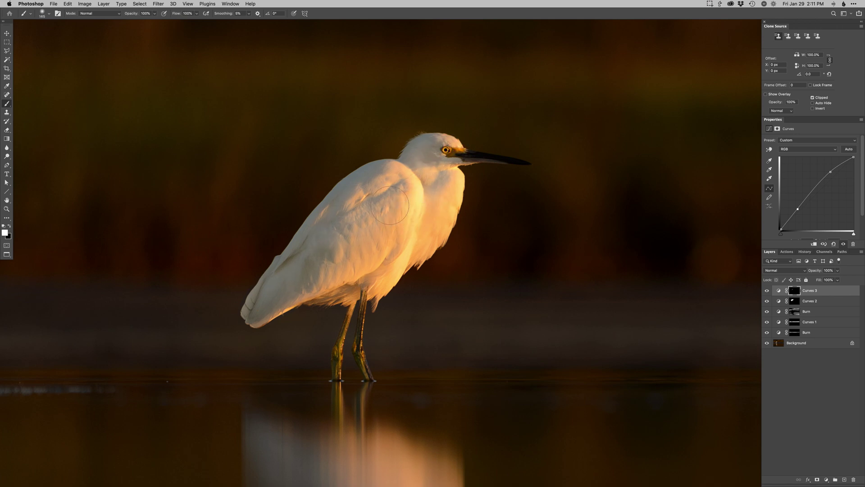
Add a Dodge curves layer with a black mask above the Curves 3 layer
scroll(434, 233, down, 5)
drag(438, 218, 416, 211)
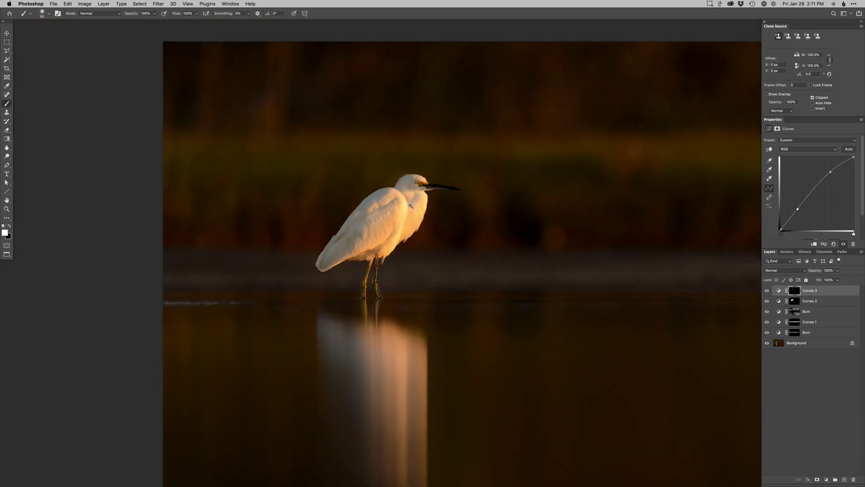
super+click(411, 206)
key(F2)
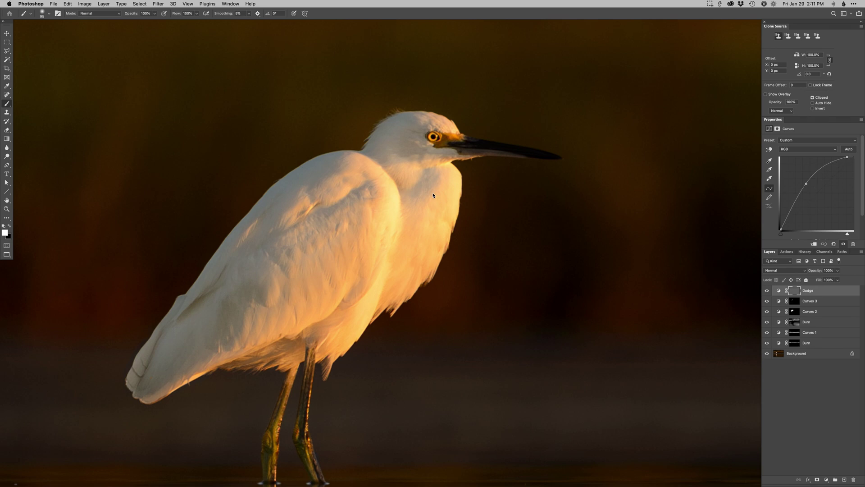
Try to brighten the shaded feathers on the egret's upper chest by painting the Dodge mask with a small brush
drag(435, 188, 407, 176)
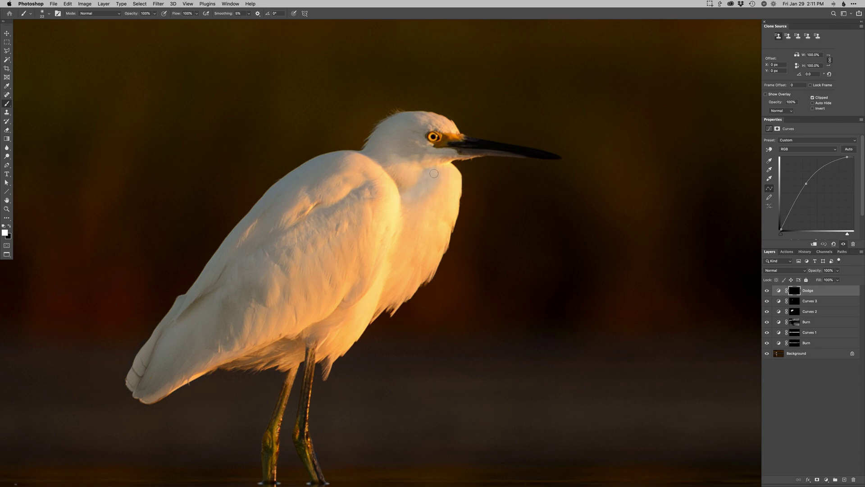
key(super+z)
drag(427, 175, 407, 198)
key(super+z)
Add a Retouch layer above the Background and clone brighter feathers over the shaded upper chest, comparing the result with the layer hidden
click(787, 355)
key(super+shift+alt+n)
key(s)
right_click(443, 274)
drag(412, 225, 325, 225)
alt+click(436, 196)
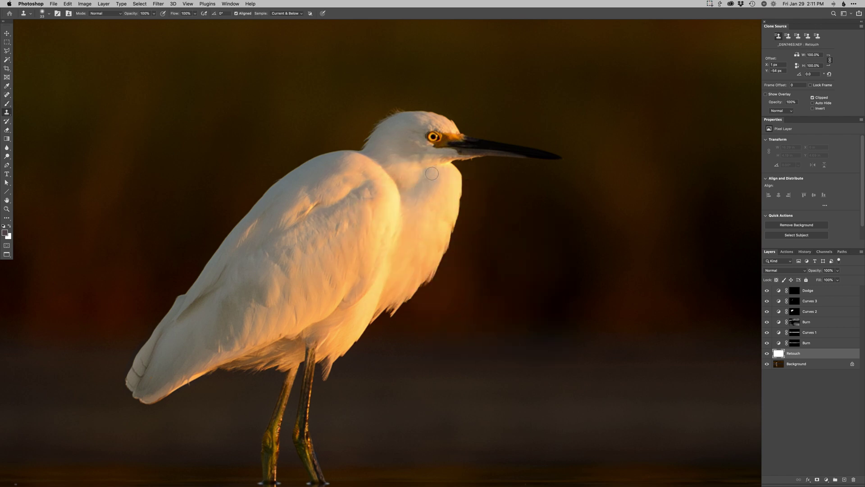
click(414, 194)
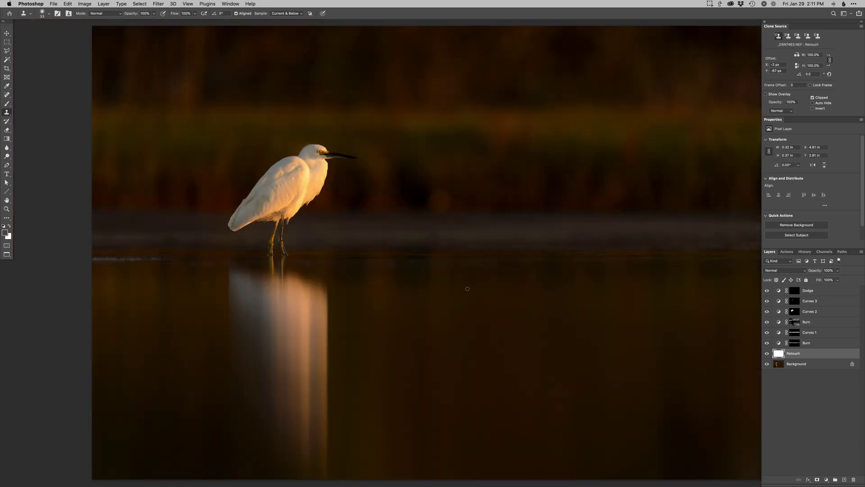
click(767, 354)
click(767, 354)
Clone nearby background over the blurry orange spot in the dark grass beyond the egret's bill on the Retouch layer
alt+click(449, 243)
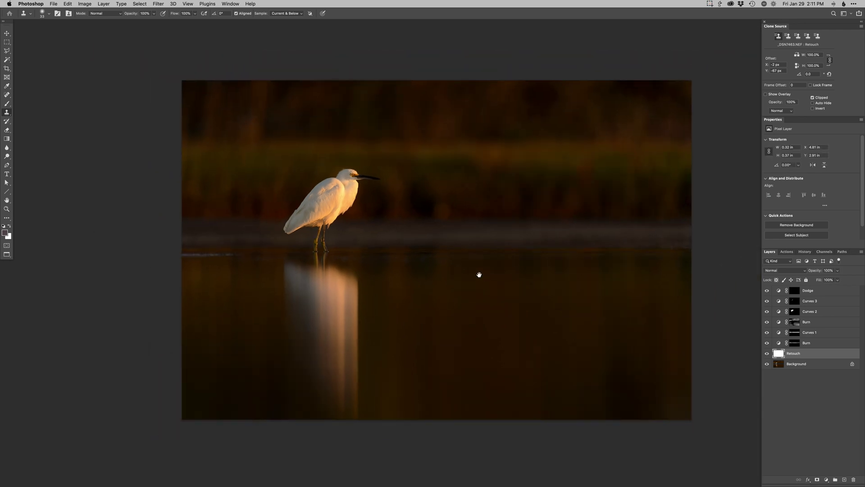
drag(496, 278, 452, 270)
drag(408, 201, 424, 201)
alt+click(424, 202)
click(398, 204)
alt+click(387, 195)
click(391, 204)
alt+click(419, 195)
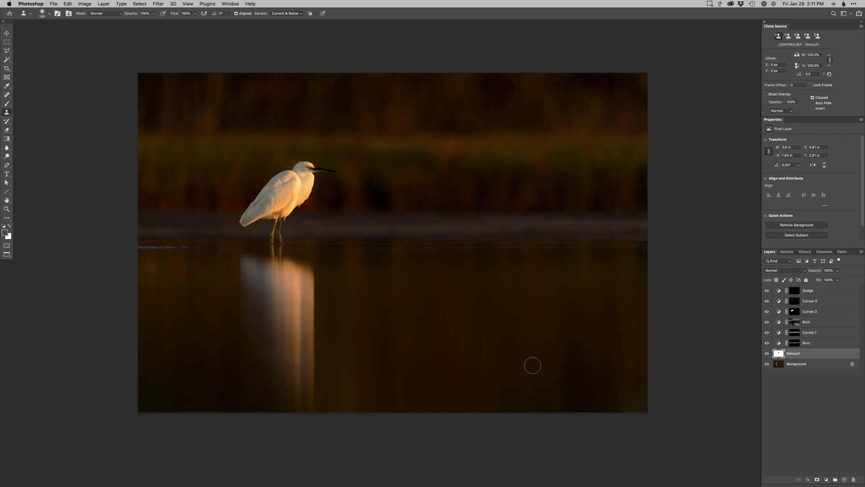
Compare the edit with the Background layer alone, save the layered document and close it
alt+click(767, 365)
alt+click(767, 365)
key(super+s)
key(Return)
key(super+shift+a)
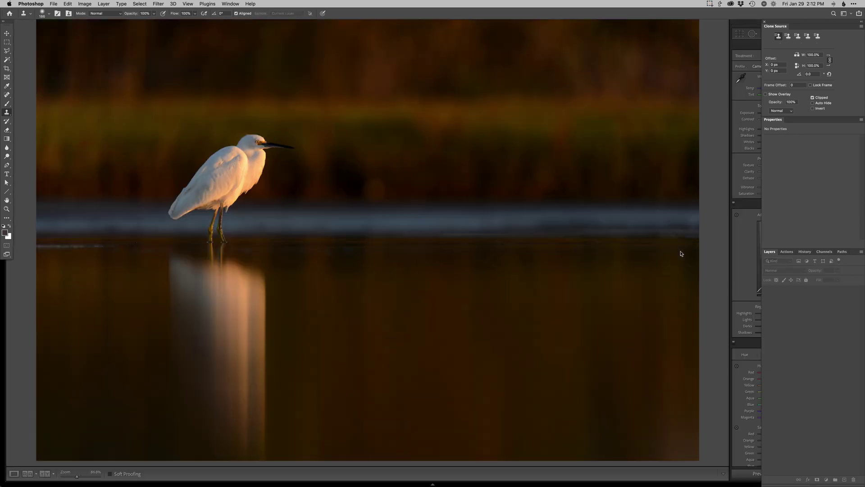
Switch to Lightroom Classic, compare the edited PSD with the original virtual copy in Survey view, and enlarge the edited photo
key(super+Tab)
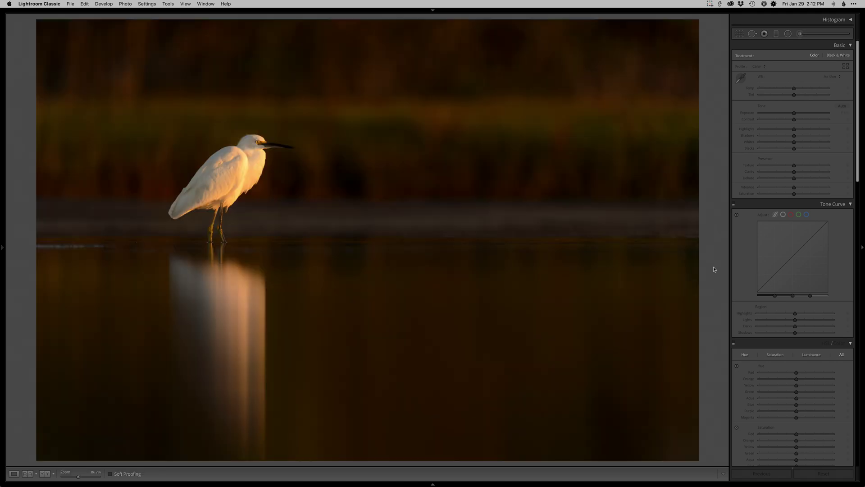
key(g)
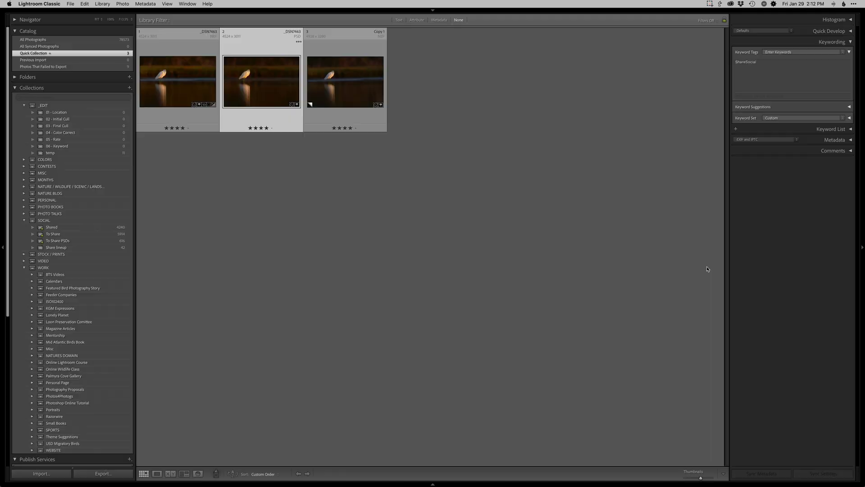
super+click(341, 92)
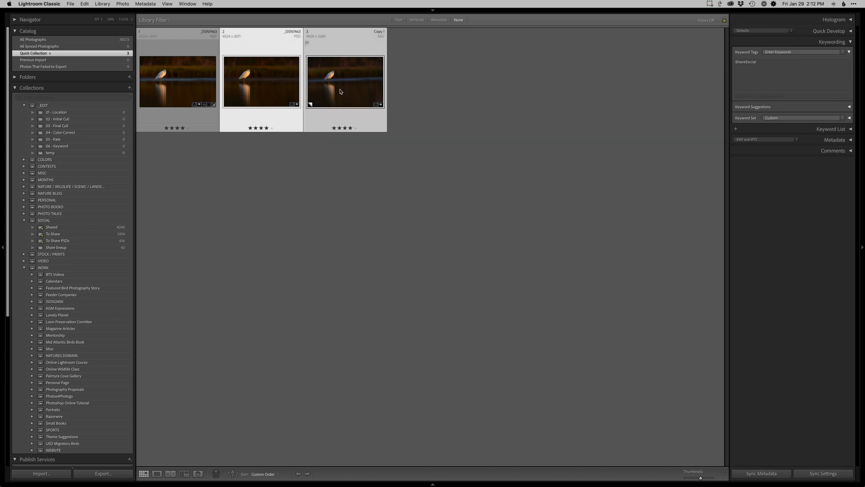
key(n)
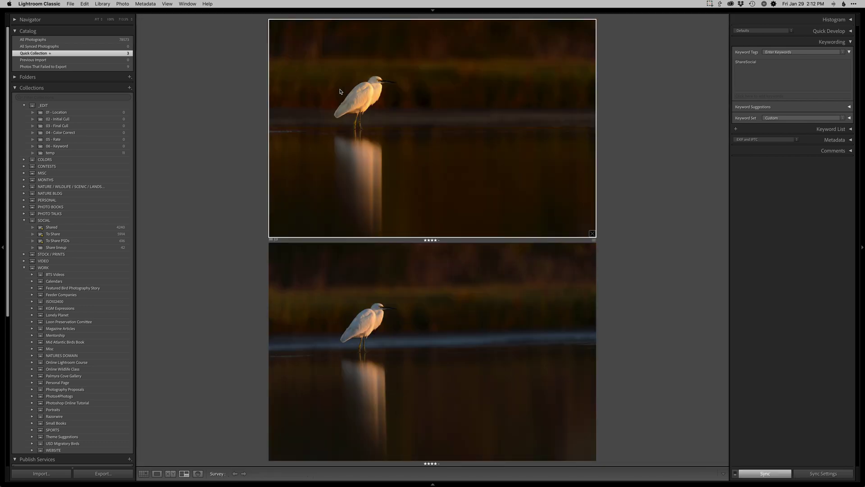
key(Tab)
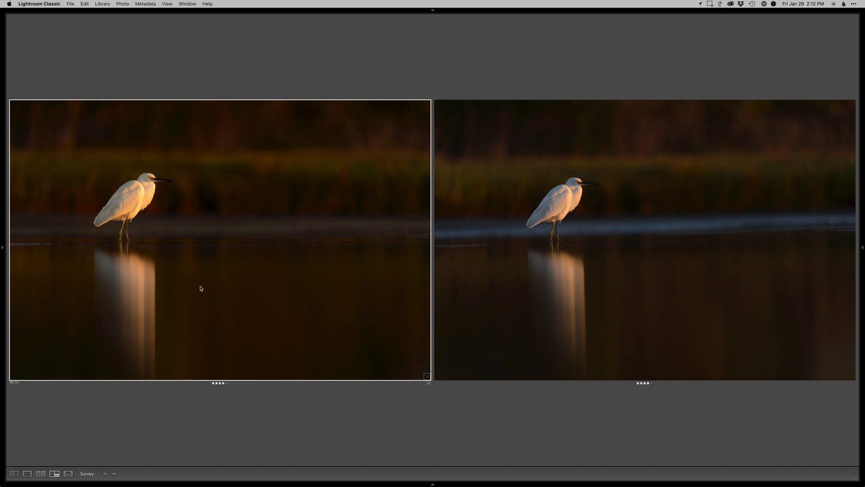
double_click(319, 297)
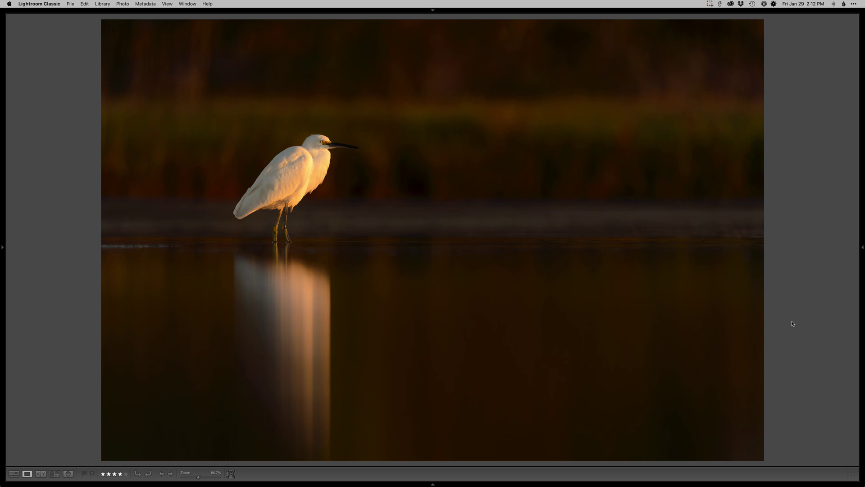
Switch to Safari and show the Workshops options on the photographer's website
key(super+Tab)
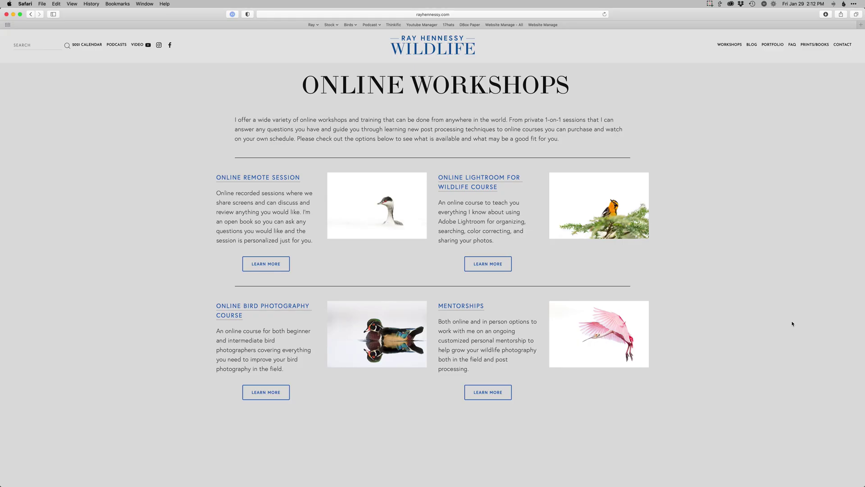
mouse_move(733, 45)
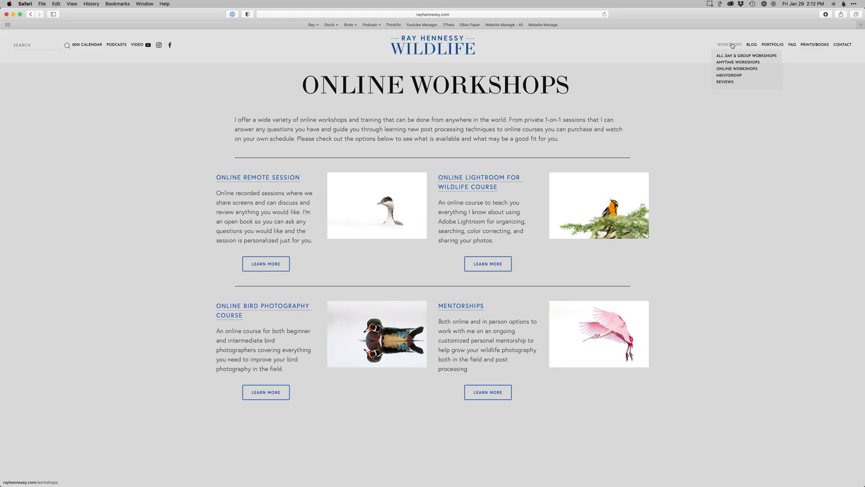